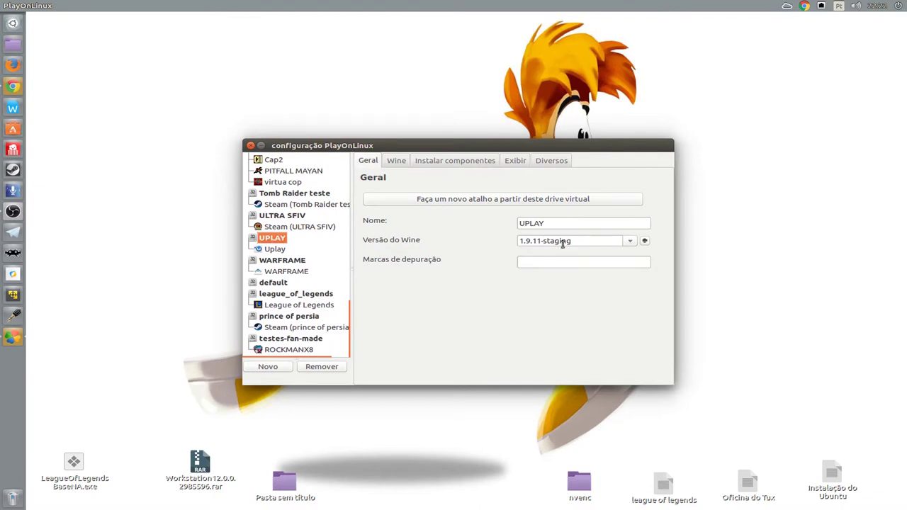
Step: Examine the UPLAY virtual drive's Wine version, display settings and Wine tools in the PlayOnLinux configuration
drag(578, 241, 516, 241)
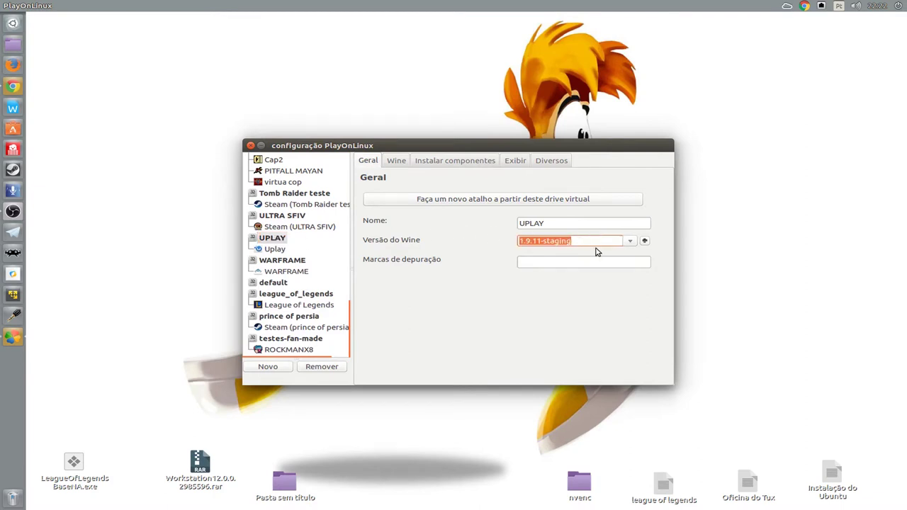
click(552, 163)
click(528, 161)
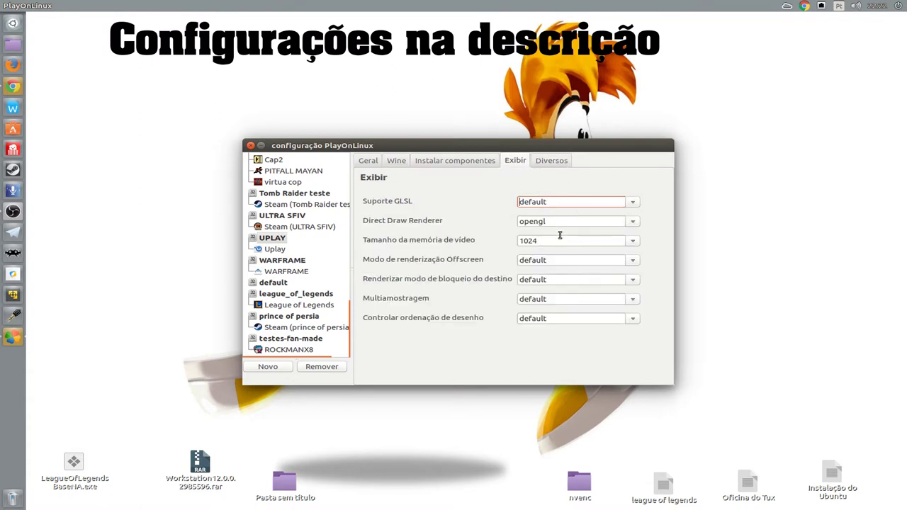
click(441, 163)
click(397, 162)
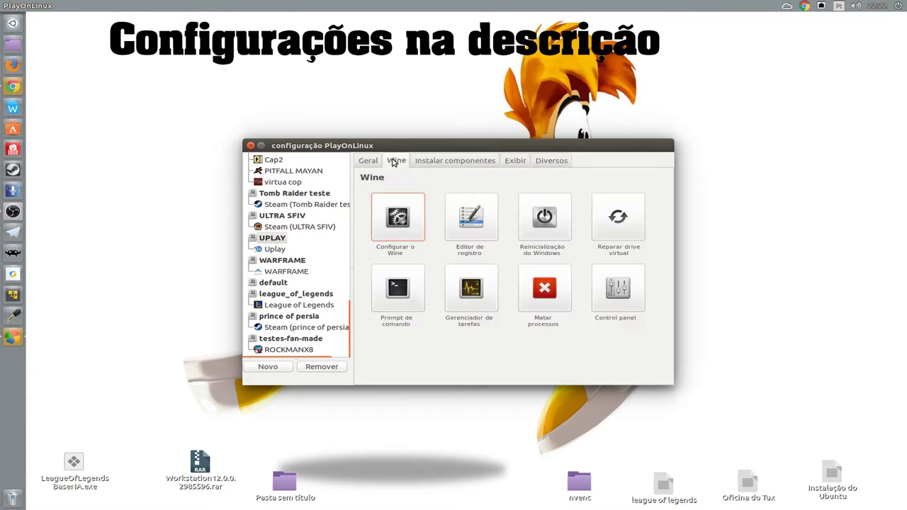
click(360, 162)
click(396, 161)
Step: Open the Wine configuration of the UPLAY drive and review its Windows version, library overrides, graphics and Staging settings
click(407, 223)
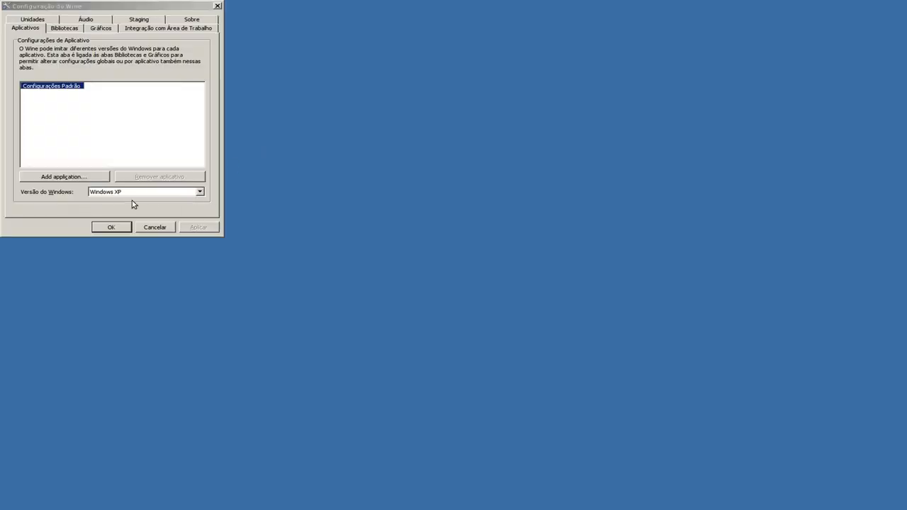
click(128, 197)
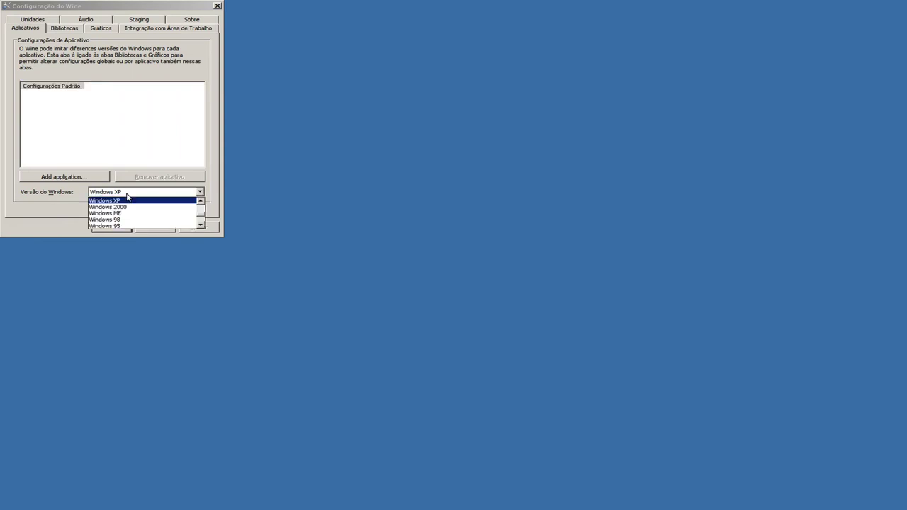
click(64, 197)
click(65, 30)
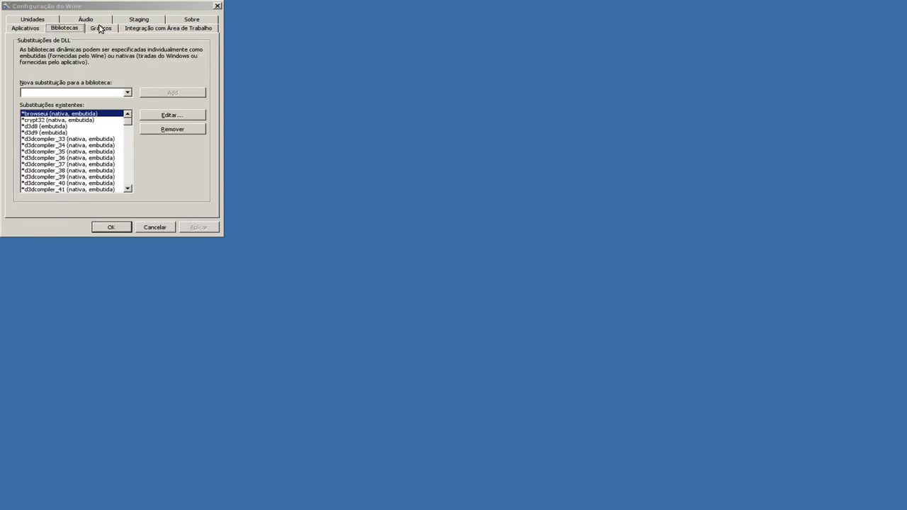
click(100, 29)
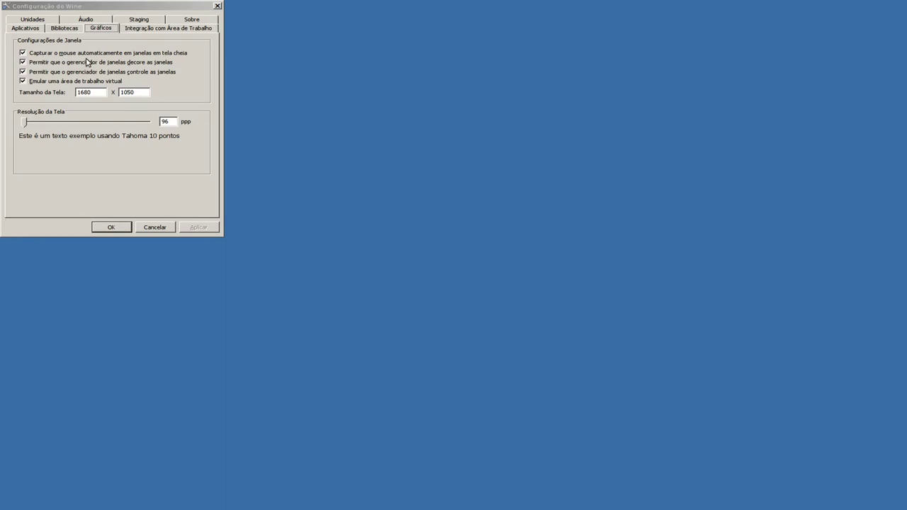
click(131, 22)
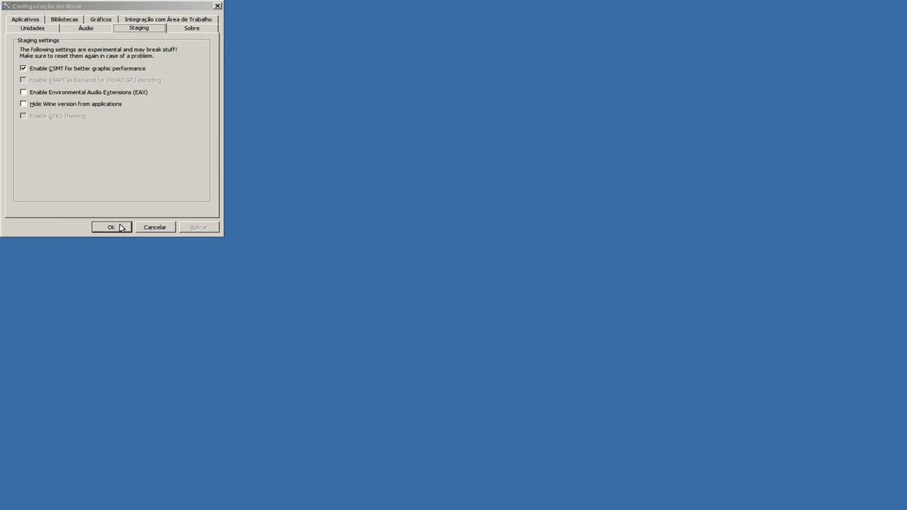
click(26, 21)
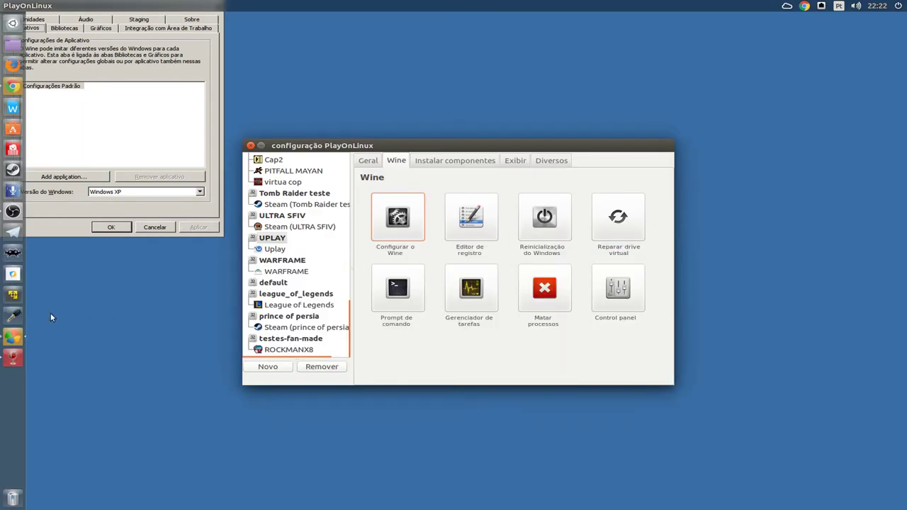
Step: Minimise the PlayOnLinux main window, then move the Wine configuration dialog clear of the screen corner and accept it
click(13, 338)
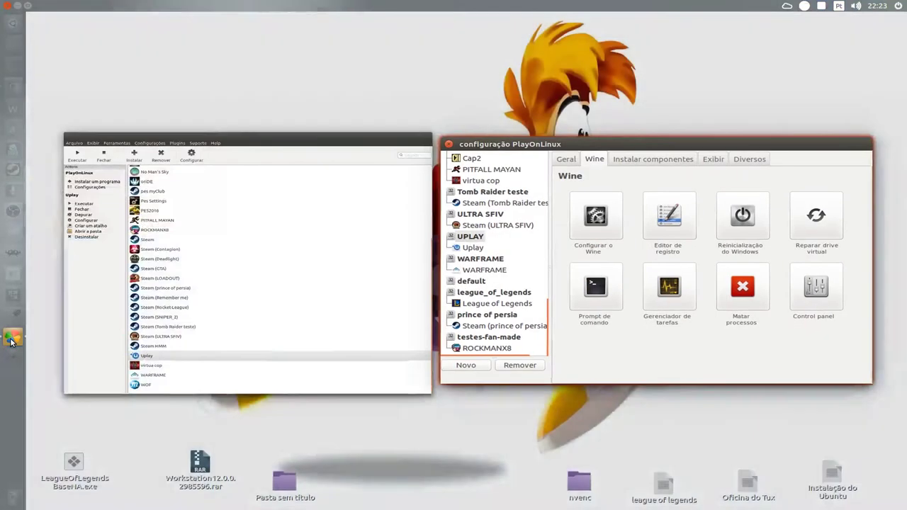
click(309, 205)
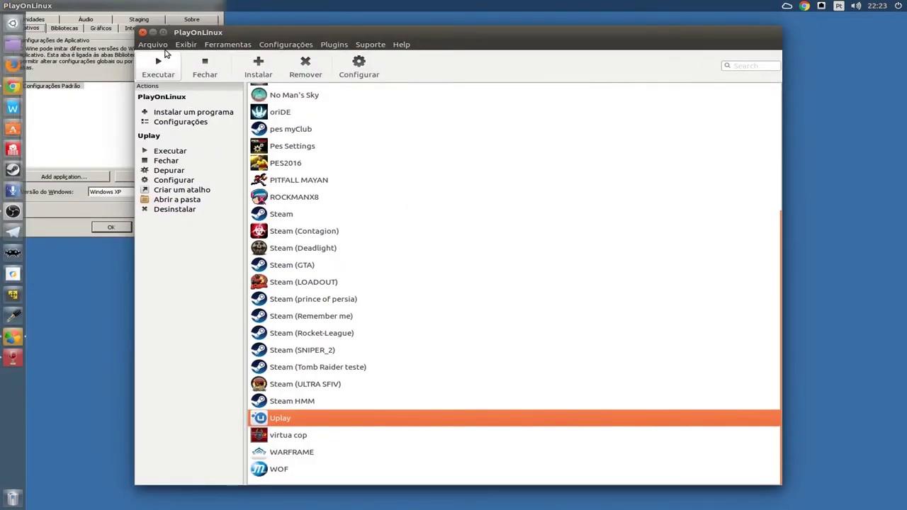
click(153, 32)
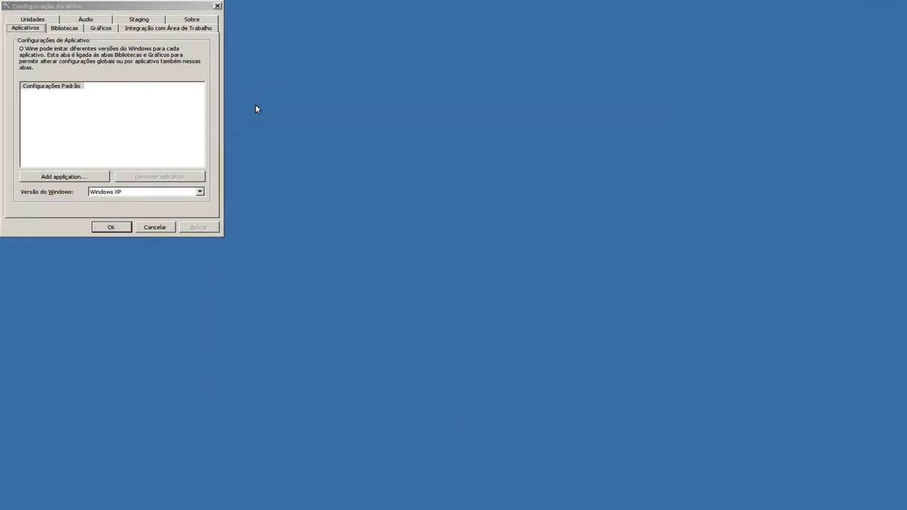
drag(122, 11, 412, 38)
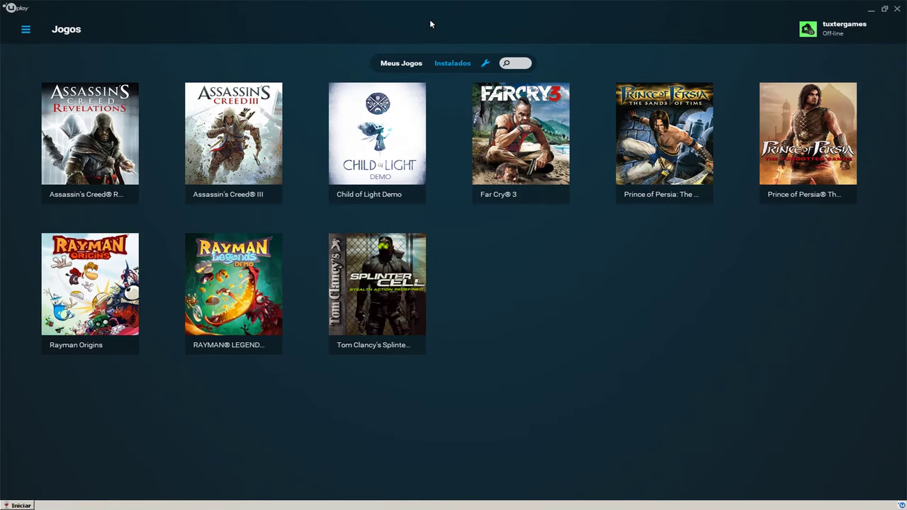
click(845, 27)
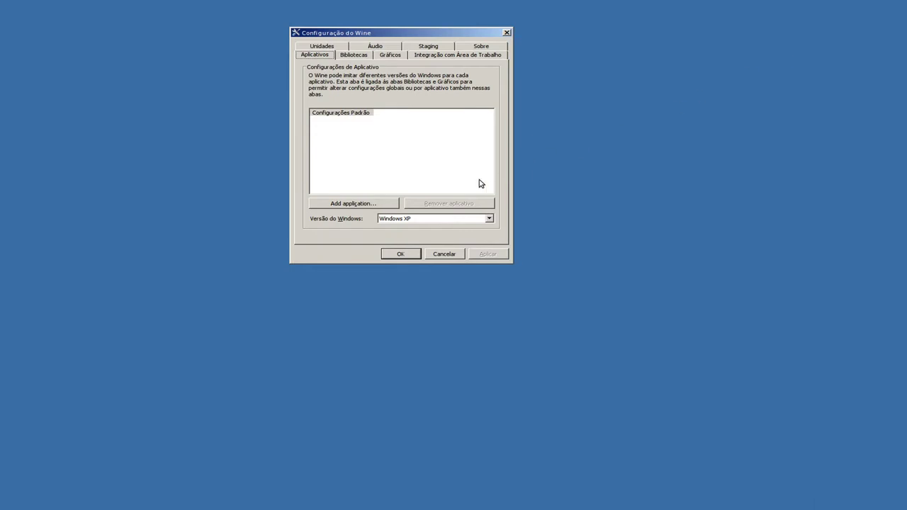
click(404, 254)
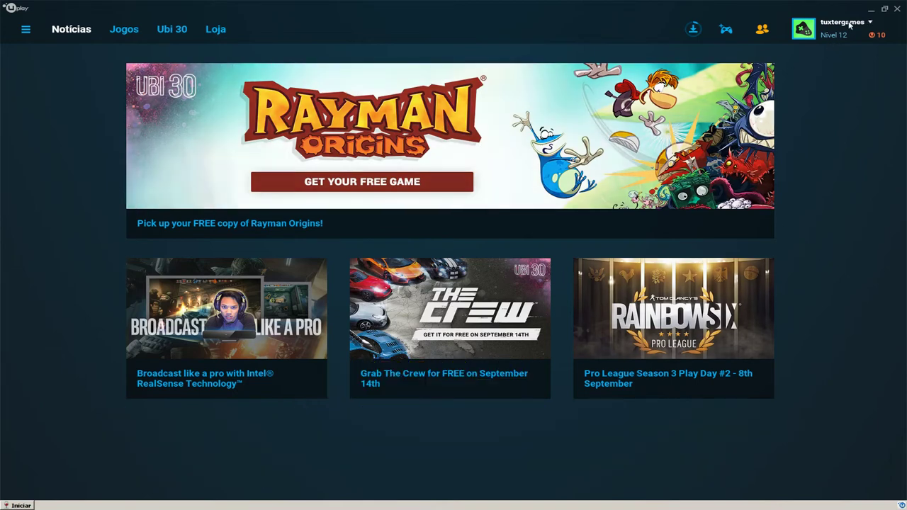
Step: In Uplay, view the account's status options and the current game downloads
click(871, 24)
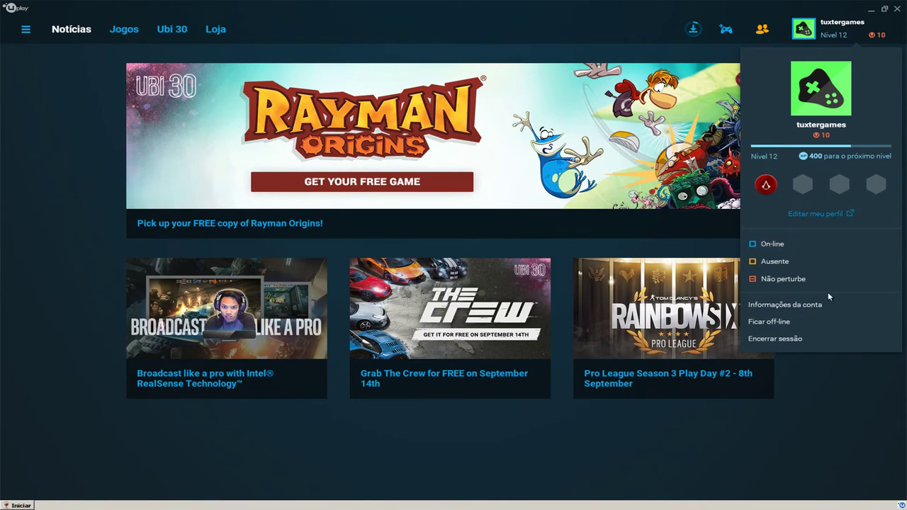
click(601, 30)
click(693, 29)
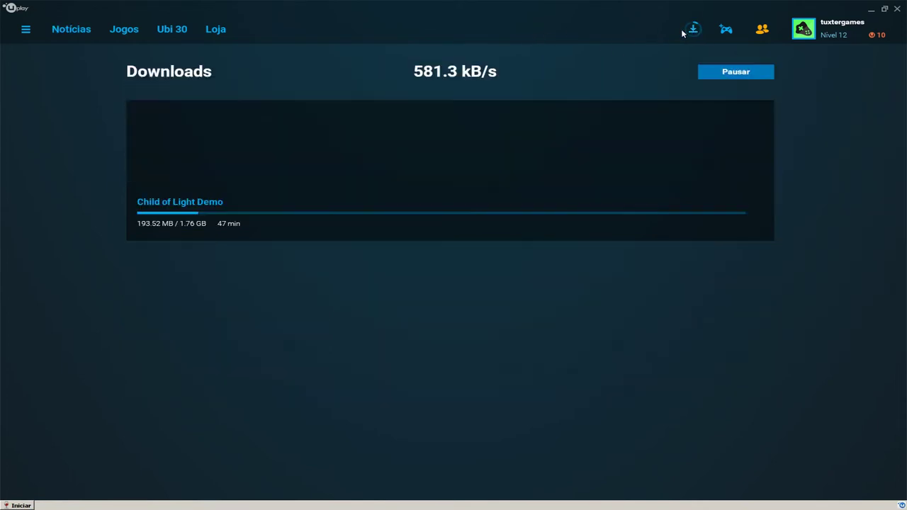
Step: Look through the Ubi 30 page and its monthly free games from June to December
click(179, 33)
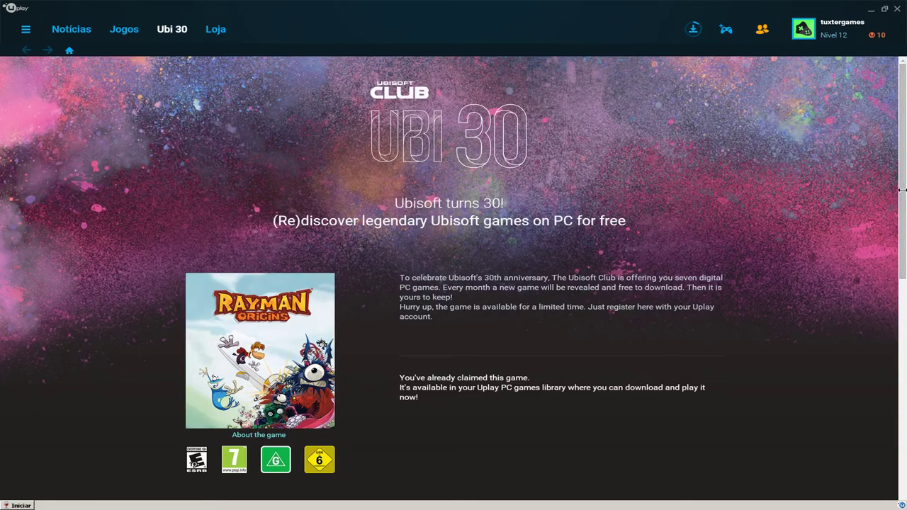
drag(901, 189, 902, 275)
scroll(900, 259, down, 1)
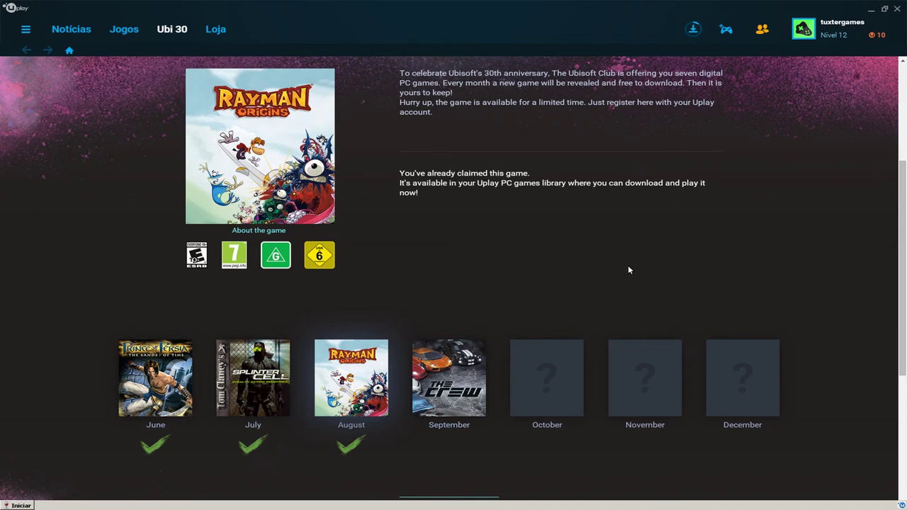
scroll(628, 267, up, 3)
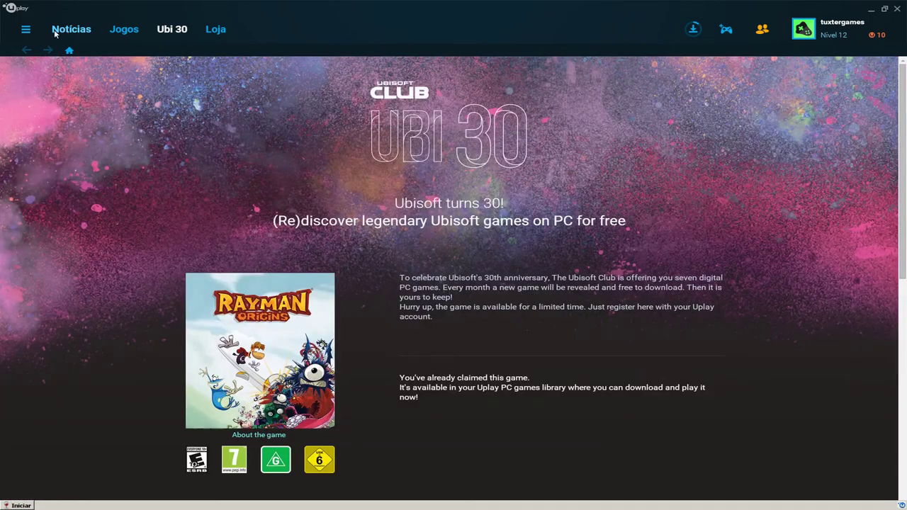
Step: View Uplay's main options list and return to the news page
click(26, 29)
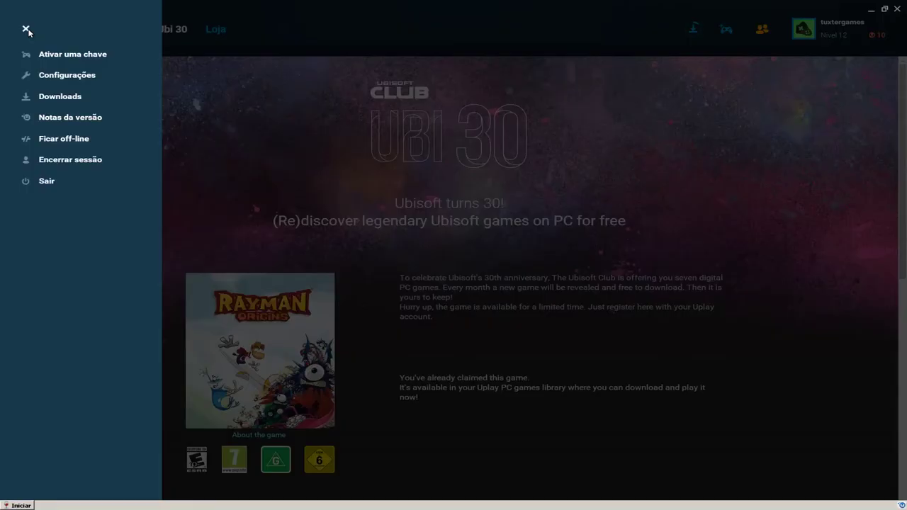
click(289, 124)
click(82, 29)
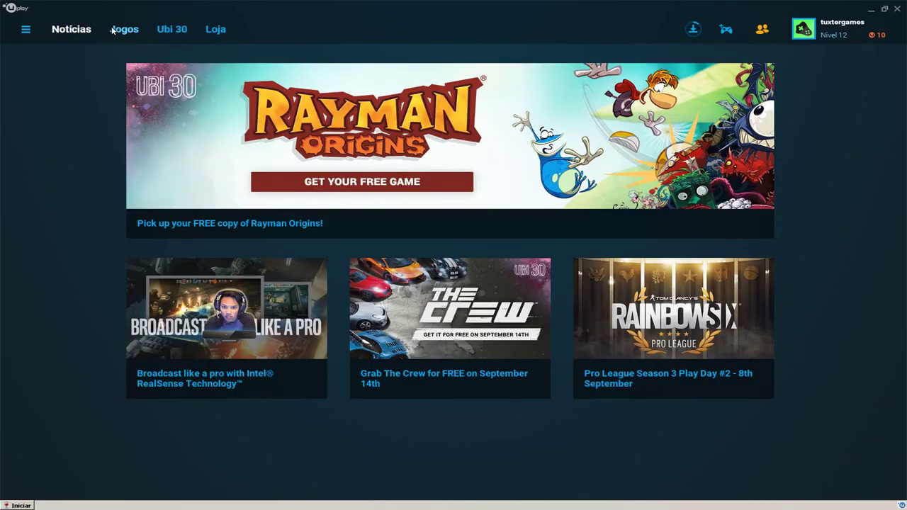
Step: View the owned games library, check the Child of Light Demo download, and return to the library
click(120, 29)
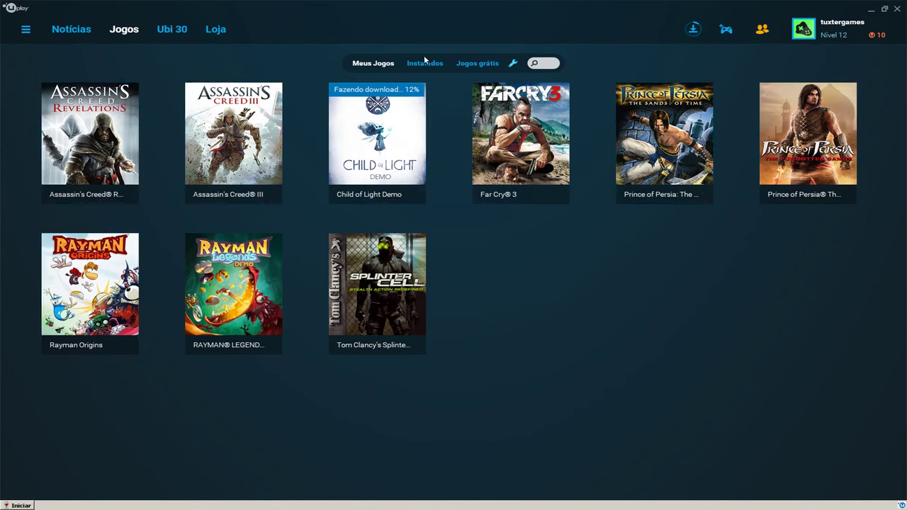
click(693, 28)
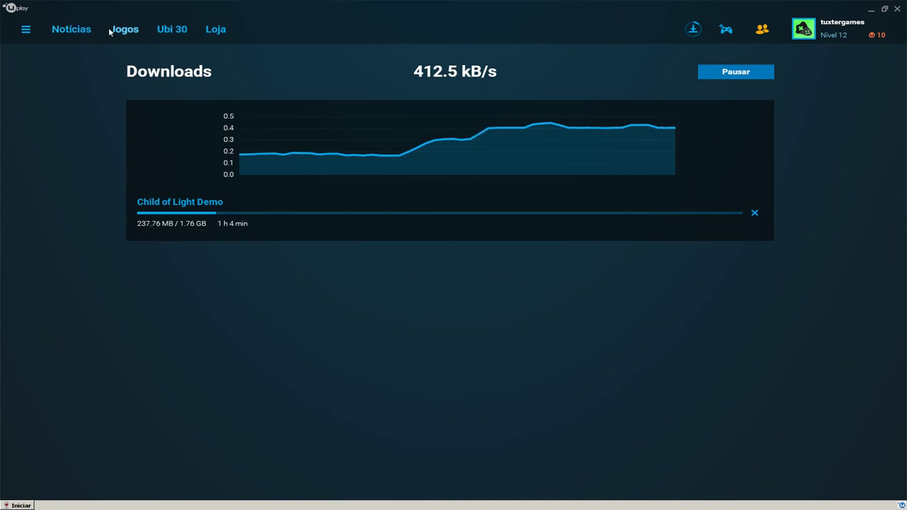
click(110, 29)
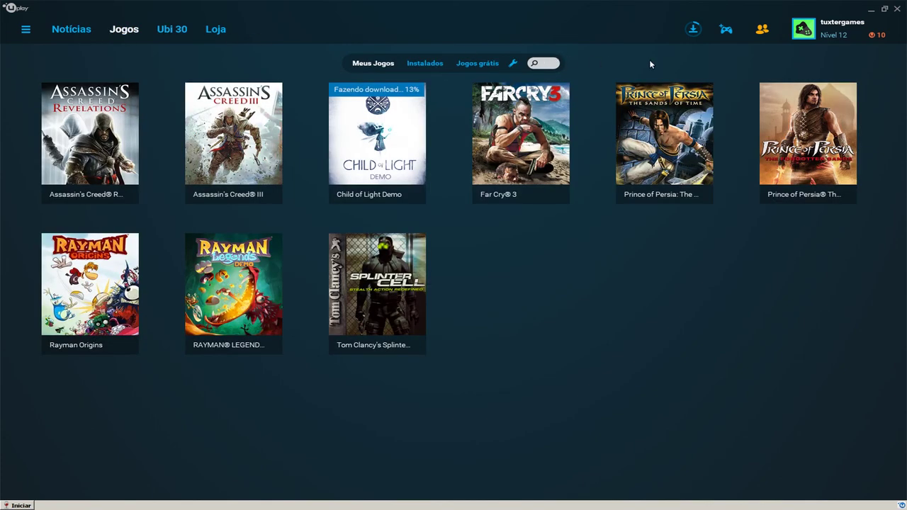